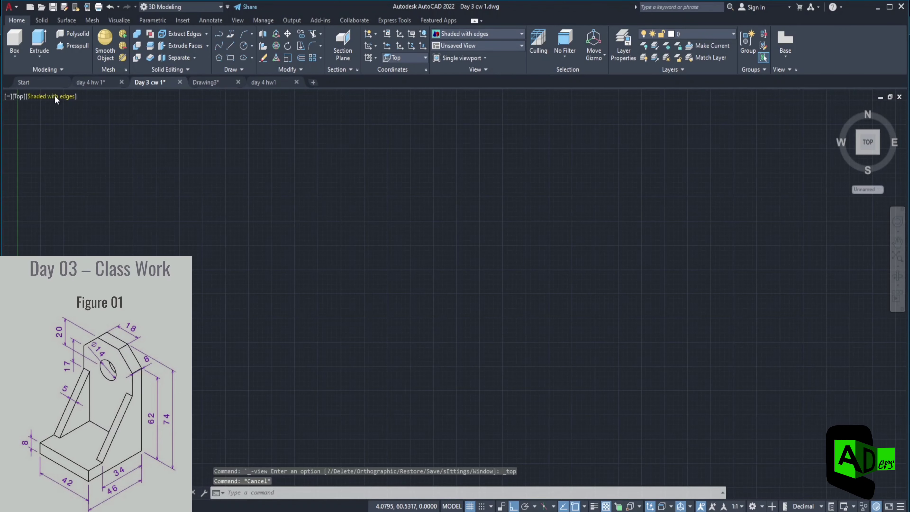
- Switch to the SW Isometric view and draw a 46 by 42 rectangle as the base outline
{"action": "left_click", "coordinate": [20, 96]}
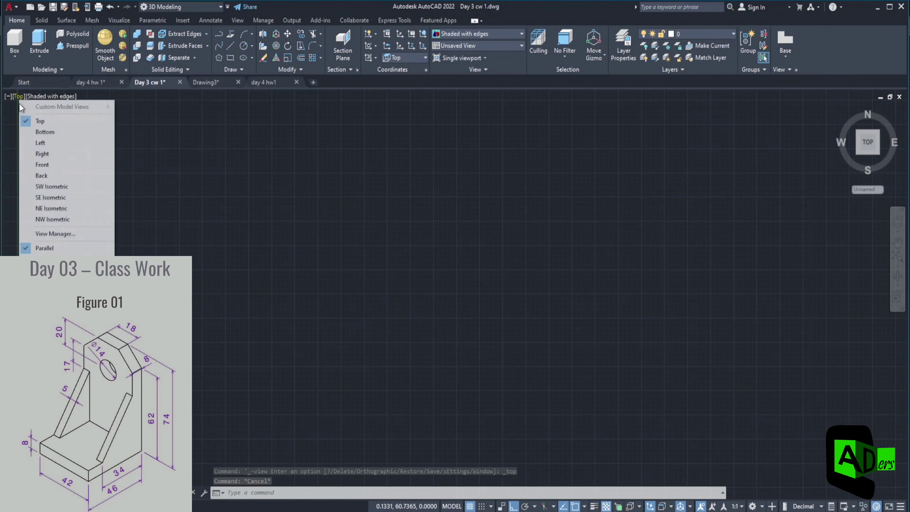
{"action": "left_click", "coordinate": [56, 189]}
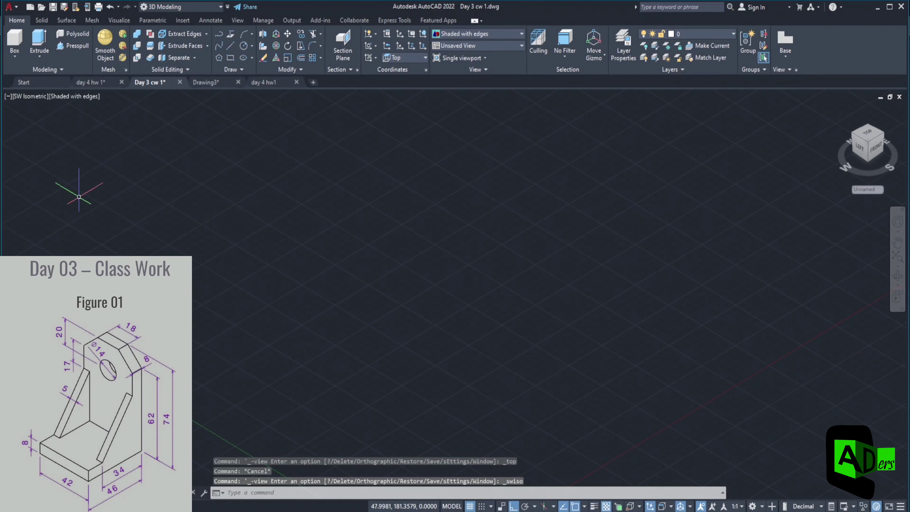
{"action": "left_click", "coordinate": [230, 57]}
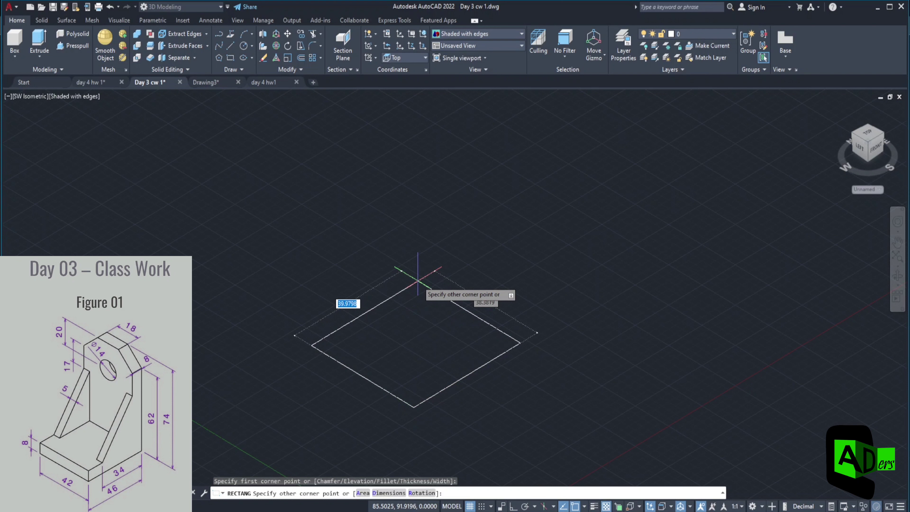
{"action": "type", "text": "46"}
{"action": "key", "text": "Tab"}
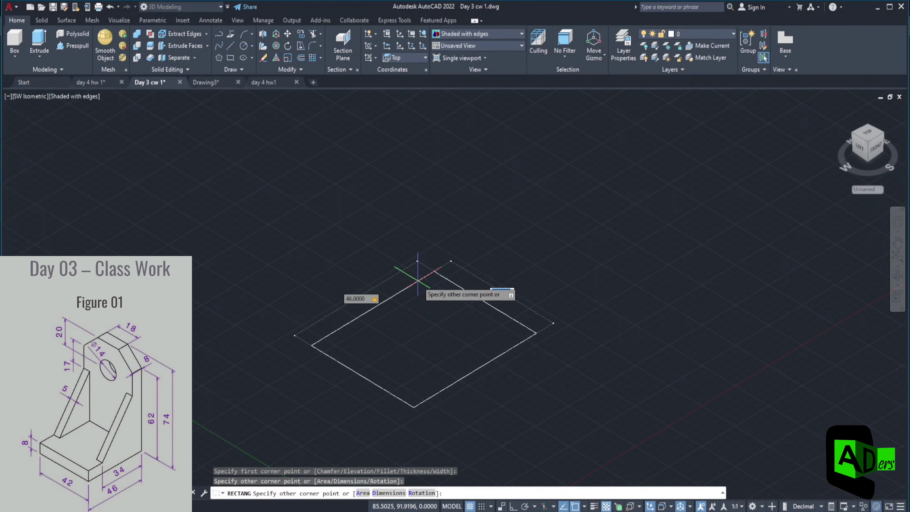
{"action": "type", "text": "42"}
{"action": "key", "text": "Return"}
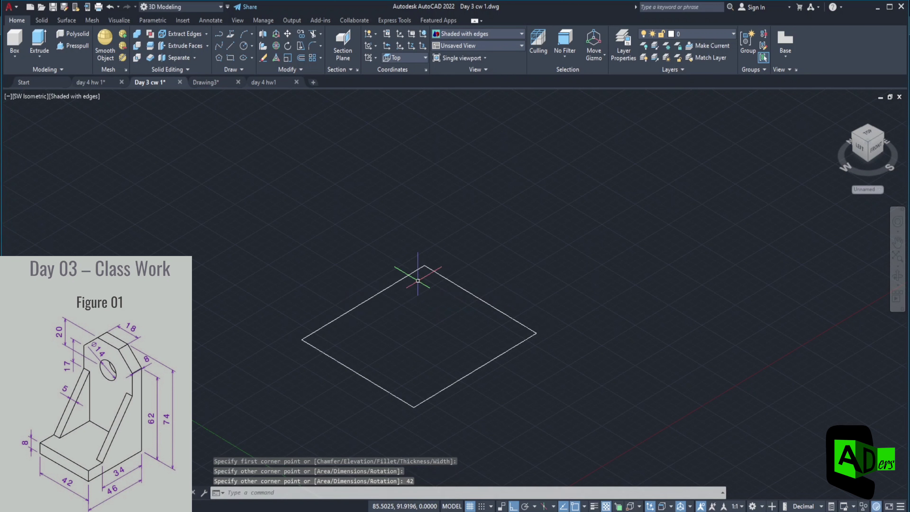
- Presspull the base rectangle to a thickness of 8
{"action": "left_click", "coordinate": [81, 47]}
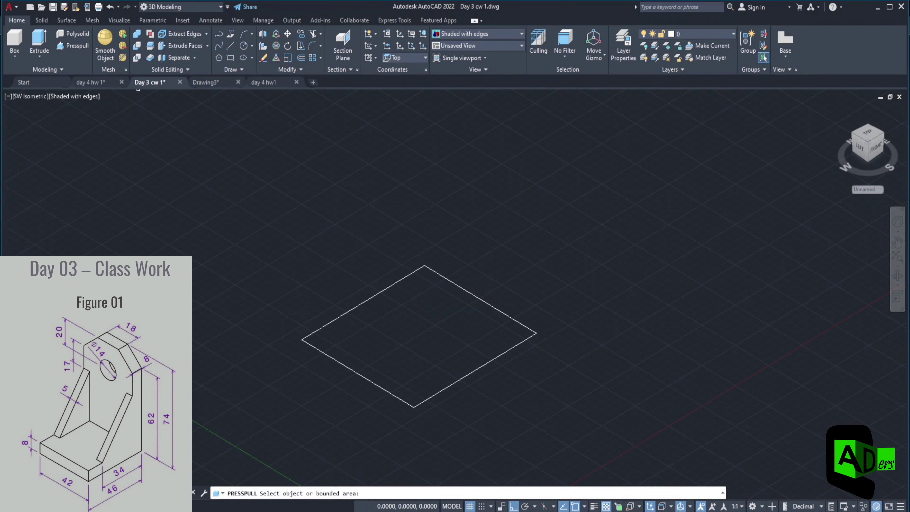
{"action": "left_click", "coordinate": [451, 345]}
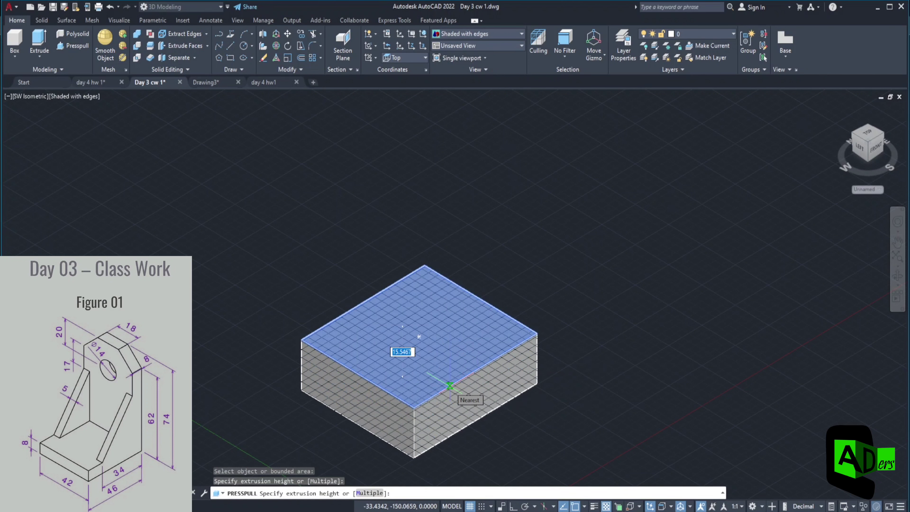
{"action": "type", "text": "8"}
{"action": "key", "text": "Return"}
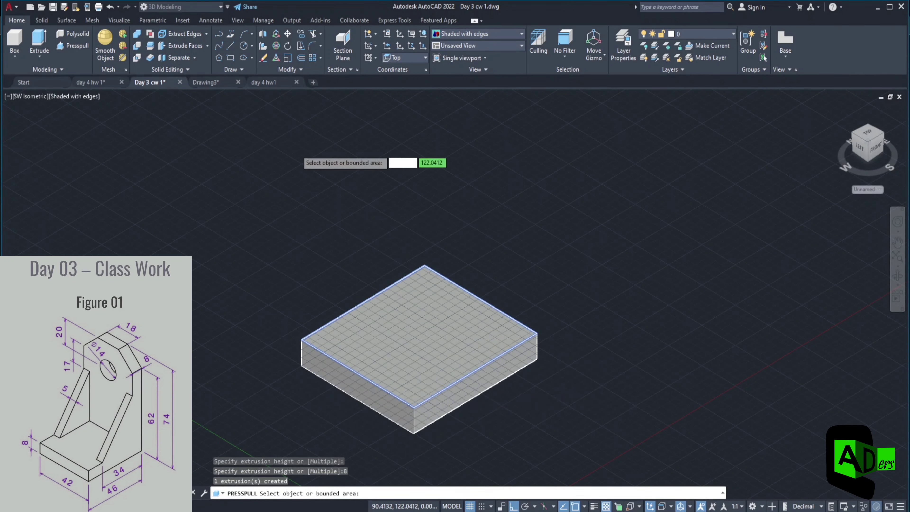
{"action": "key", "text": "Return"}
- Draw an 8 by 42 rectangle on the base's upper face, along its back edge from the rear corner
{"action": "left_click", "coordinate": [230, 58]}
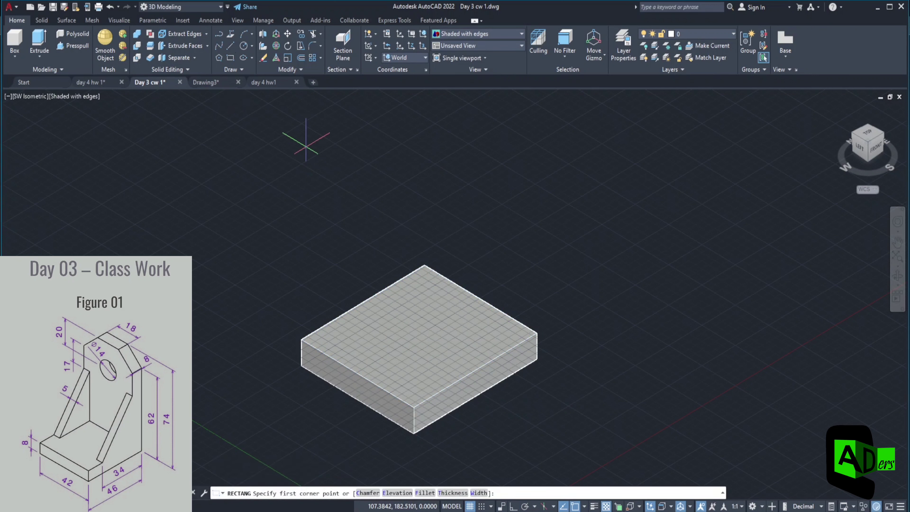
{"action": "left_click", "coordinate": [424, 266]}
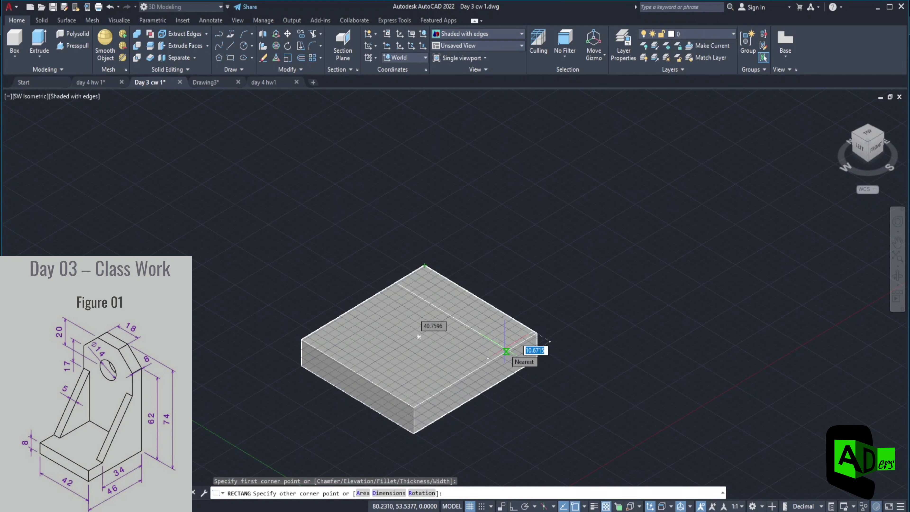
{"action": "type", "text": "8"}
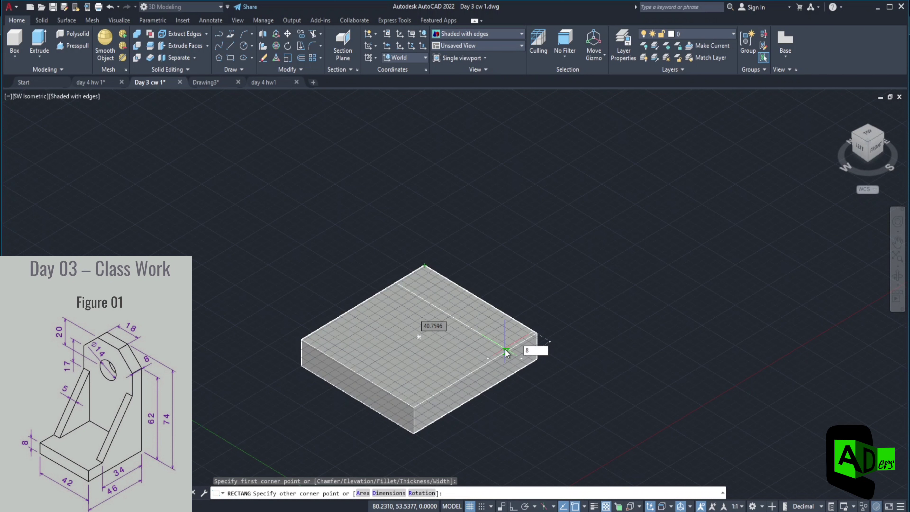
{"action": "key", "text": "Tab"}
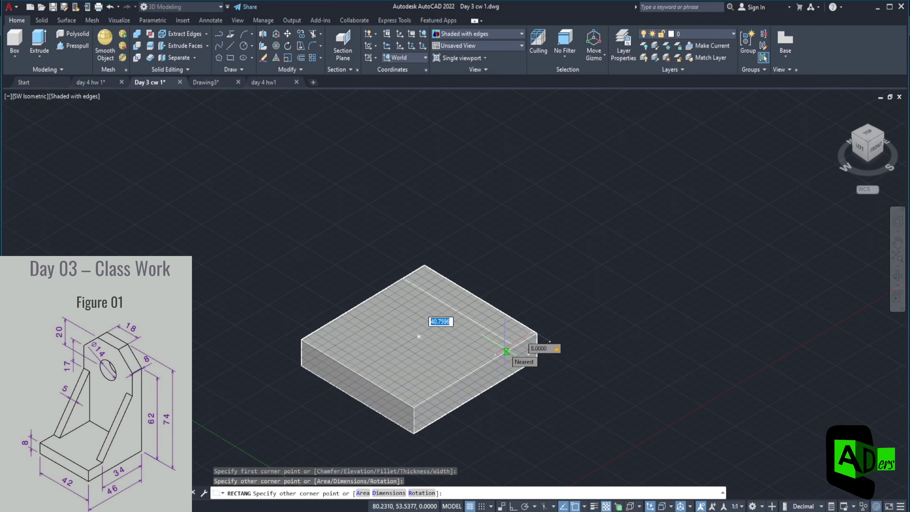
{"action": "type", "text": "42"}
{"action": "key", "text": "Return"}
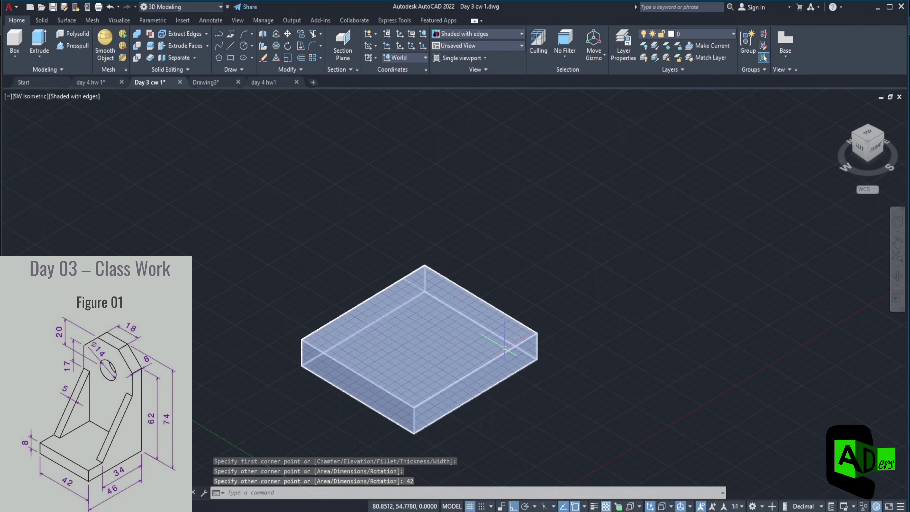
{"action": "key", "text": "Escape"}
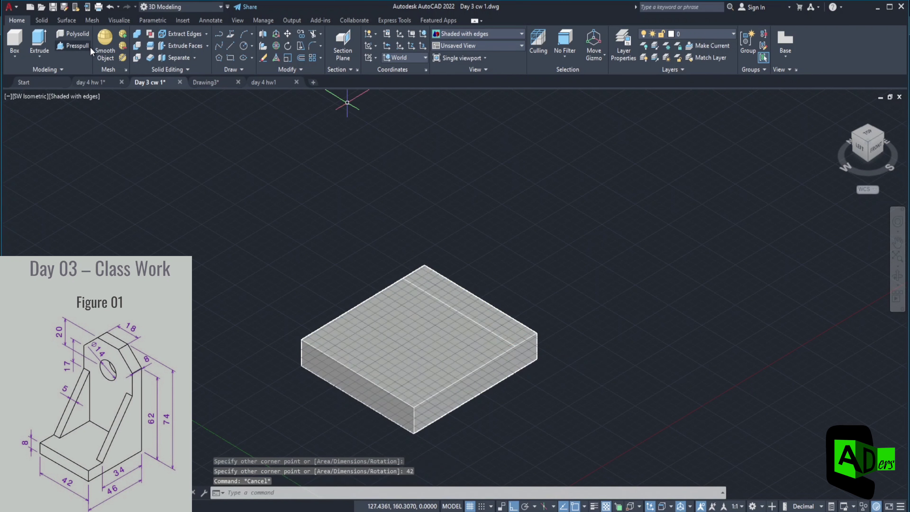
- Draw a 34 by 5 rectangle along the base's left side edge, starting at the front corner of the back strip
{"action": "left_click", "coordinate": [231, 57]}
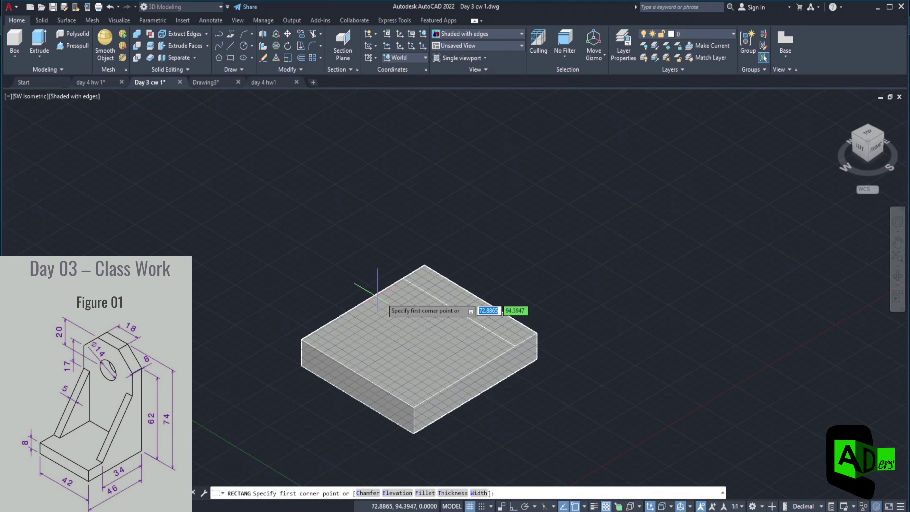
{"action": "left_click", "coordinate": [404, 278]}
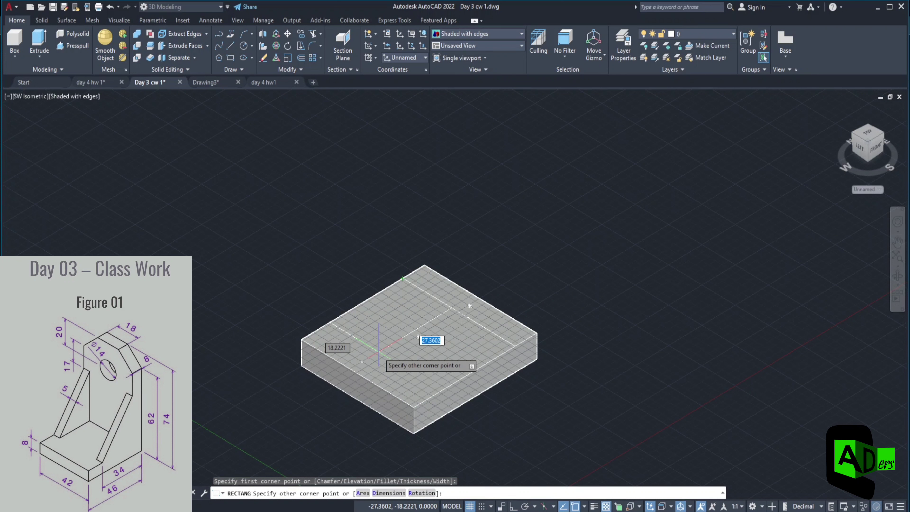
{"action": "type", "text": "34"}
{"action": "key", "text": "Tab"}
{"action": "type", "text": "5"}
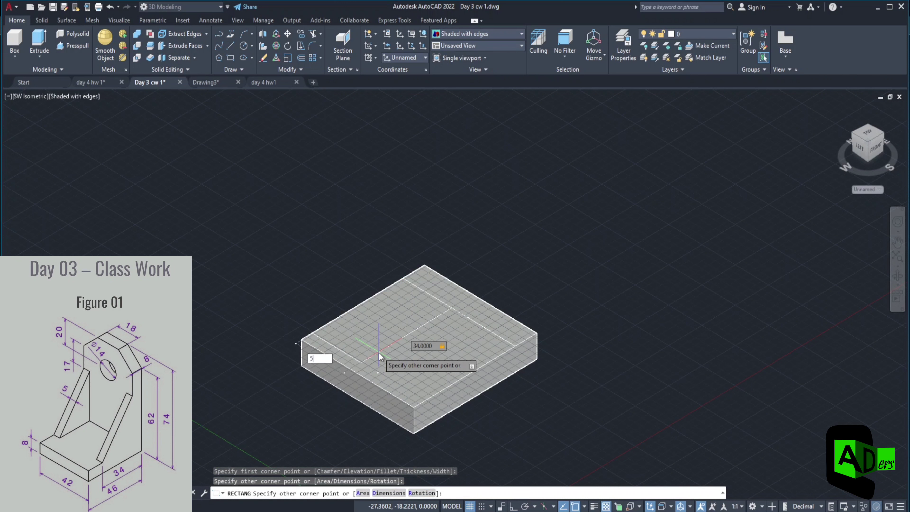
{"action": "key", "text": "Return"}
{"action": "key", "text": "Escape"}
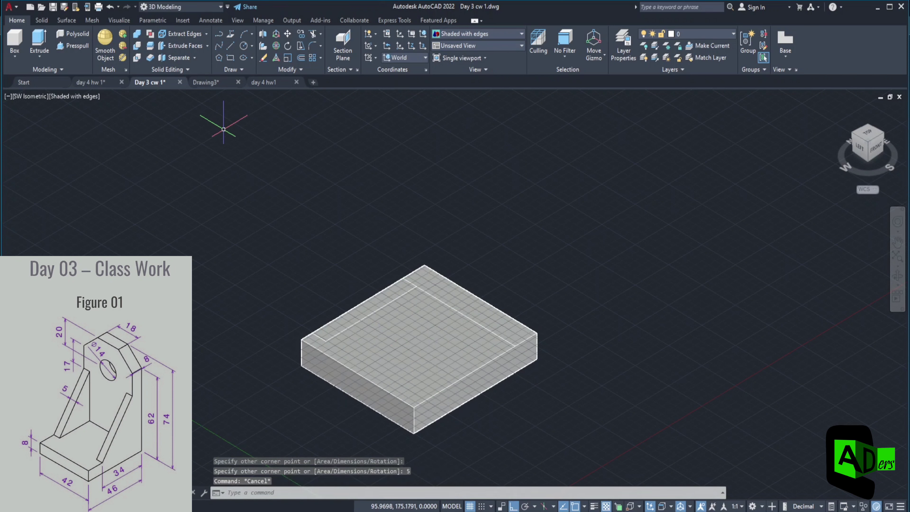
- Mirror the 34 by 5 rectangle across the base's centreline to the opposite side edge, keeping the original
{"action": "type", "text": "mirr"}
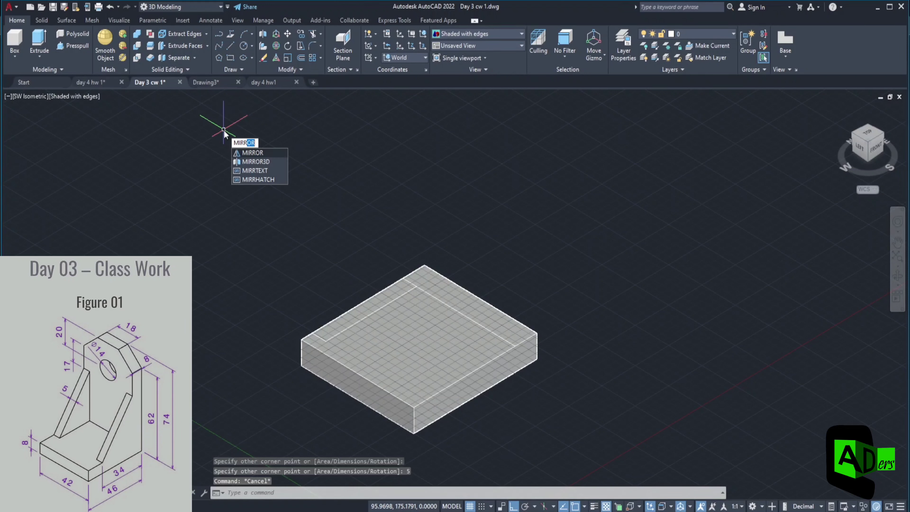
{"action": "left_click", "coordinate": [242, 149]}
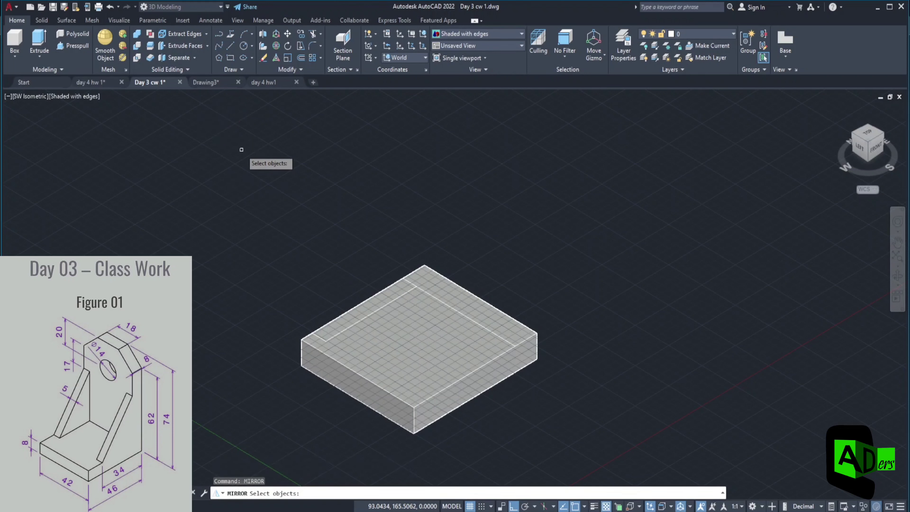
{"action": "left_click", "coordinate": [389, 302]}
{"action": "key", "text": "Return"}
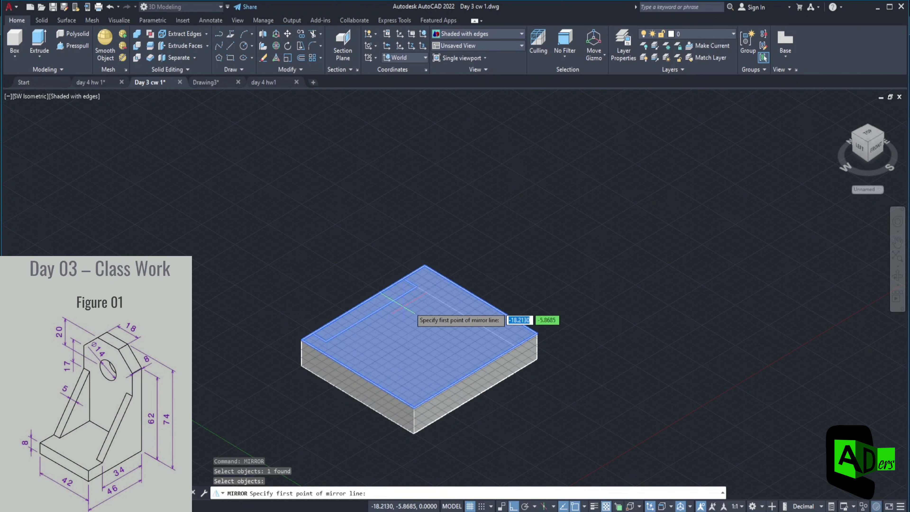
{"action": "left_click", "coordinate": [453, 308]}
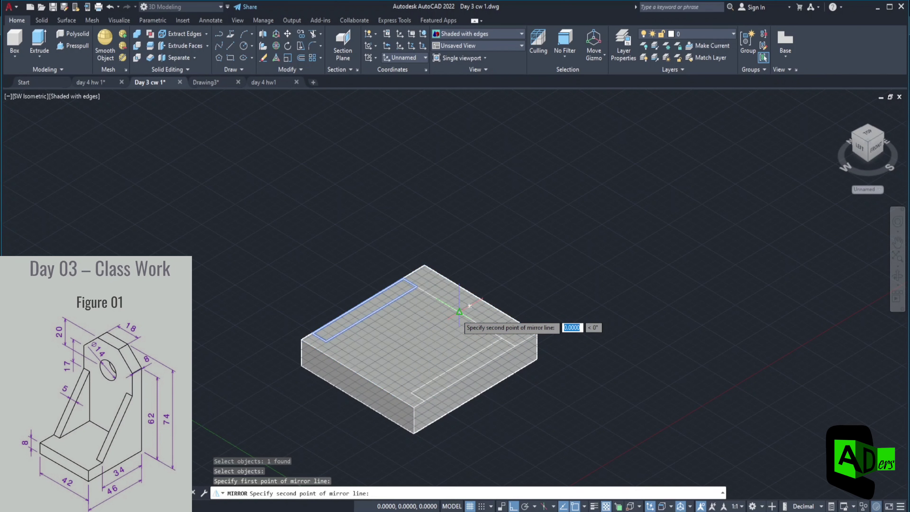
{"action": "left_click", "coordinate": [358, 373]}
{"action": "key", "text": "Return"}
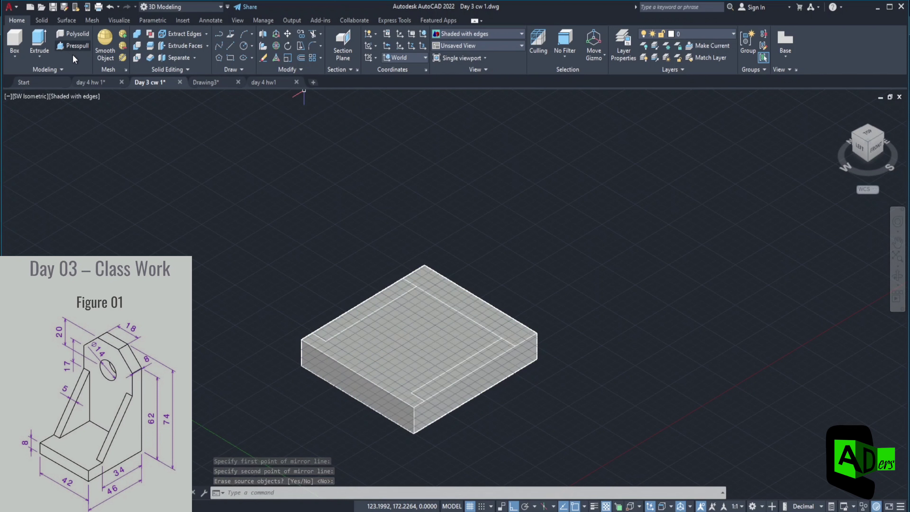
- Presspull the back strip upward 74 to form the upright plate
{"action": "left_click", "coordinate": [74, 47]}
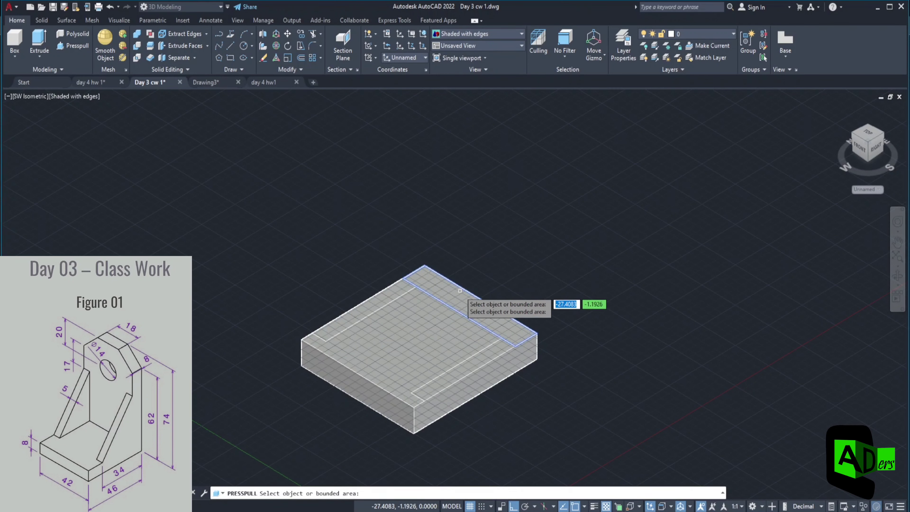
{"action": "left_click", "coordinate": [462, 305]}
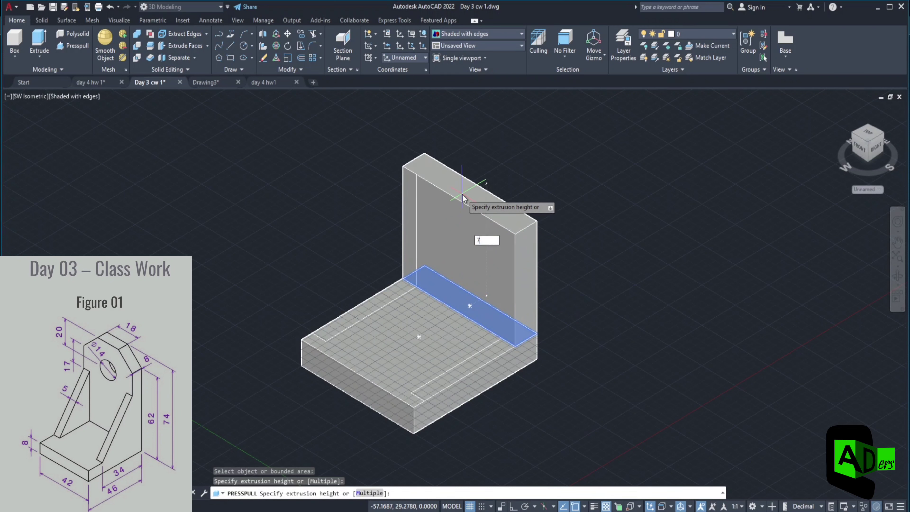
{"action": "key", "text": "Return"}
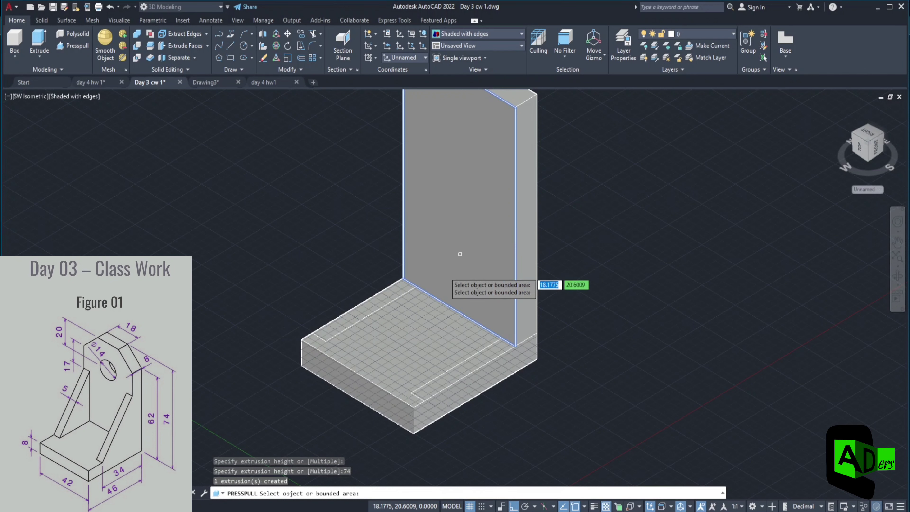
- Presspull both 34 by 5 side strips upward 45 to form the two side walls
{"action": "left_click", "coordinate": [375, 305]}
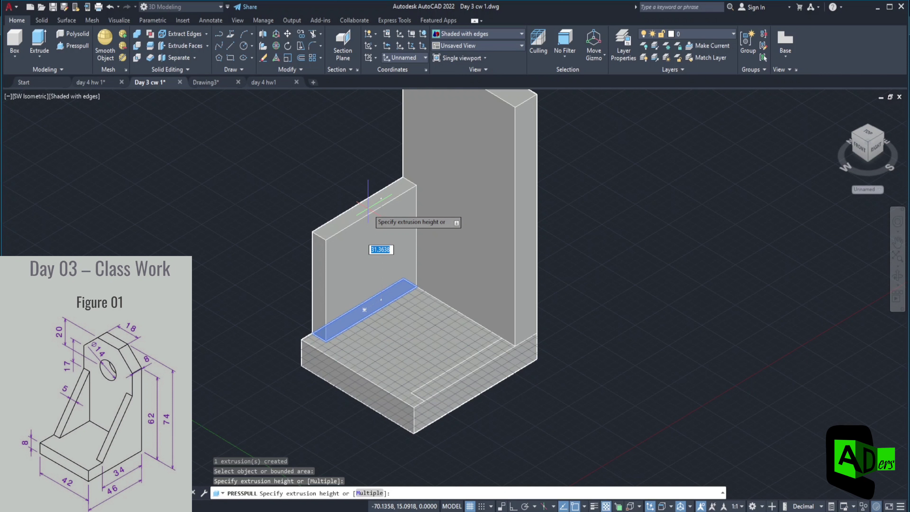
{"action": "type", "text": "45"}
{"action": "key", "text": "Return"}
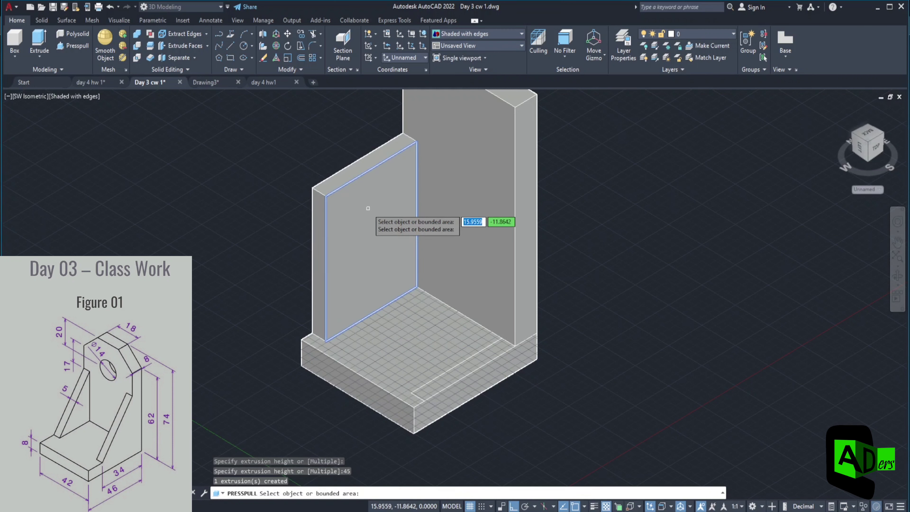
{"action": "left_click", "coordinate": [462, 369]}
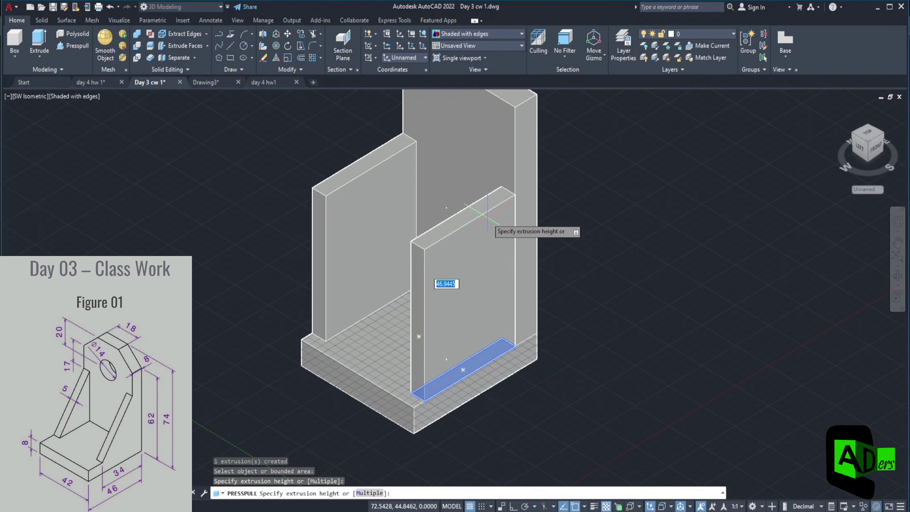
{"action": "key", "text": "Return"}
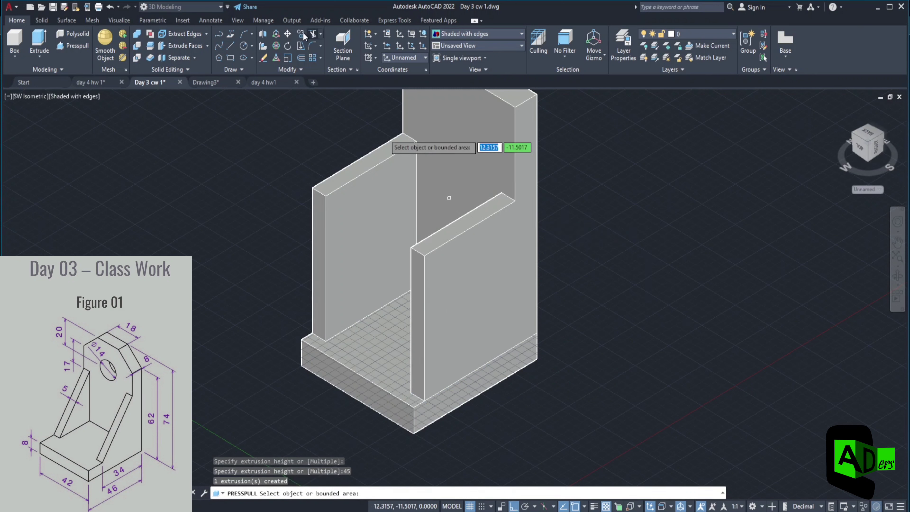
- Draw a diagonal line on the right side wall's outer face, from its upper rear corner to its lower front corner
{"action": "left_click", "coordinate": [231, 43]}
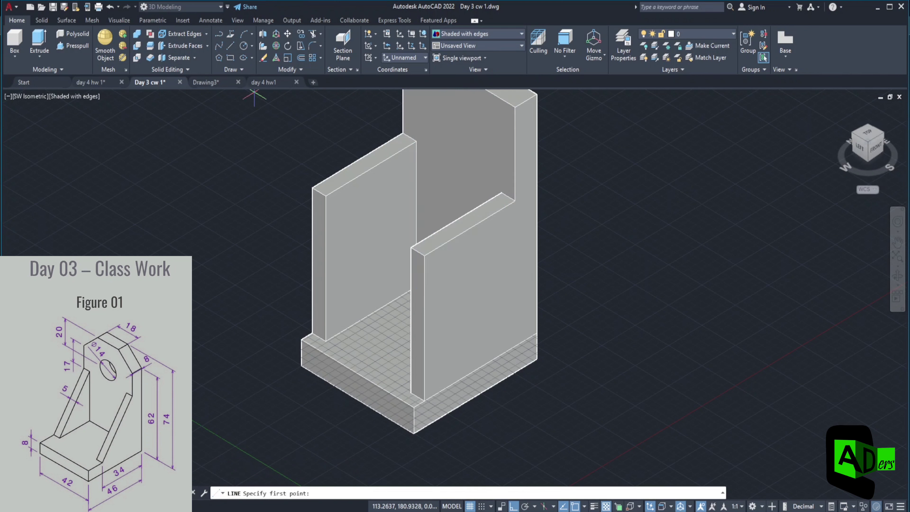
{"action": "left_click", "coordinate": [514, 200]}
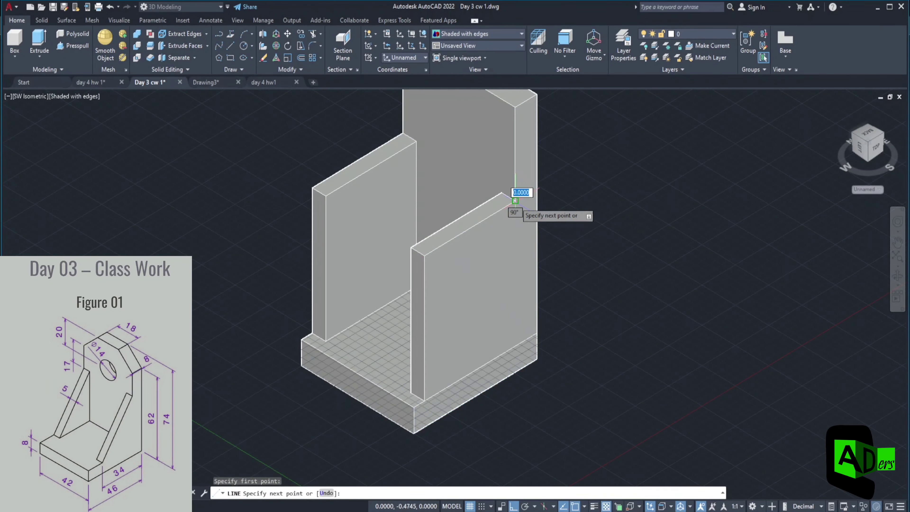
{"action": "left_click", "coordinate": [425, 392]}
{"action": "key", "text": "Escape"}
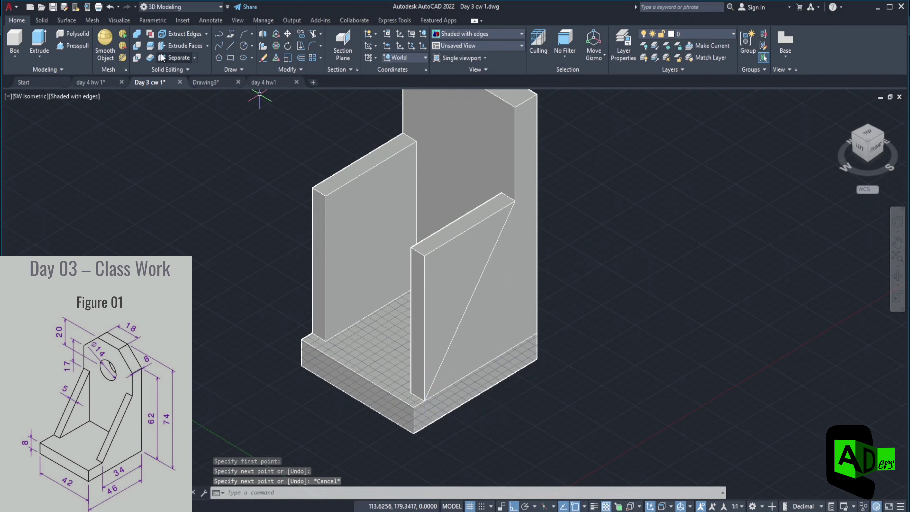
- Presspull the triangle above the diagonal line through both side walls, cutting them into sloped ribs
{"action": "left_click", "coordinate": [66, 45]}
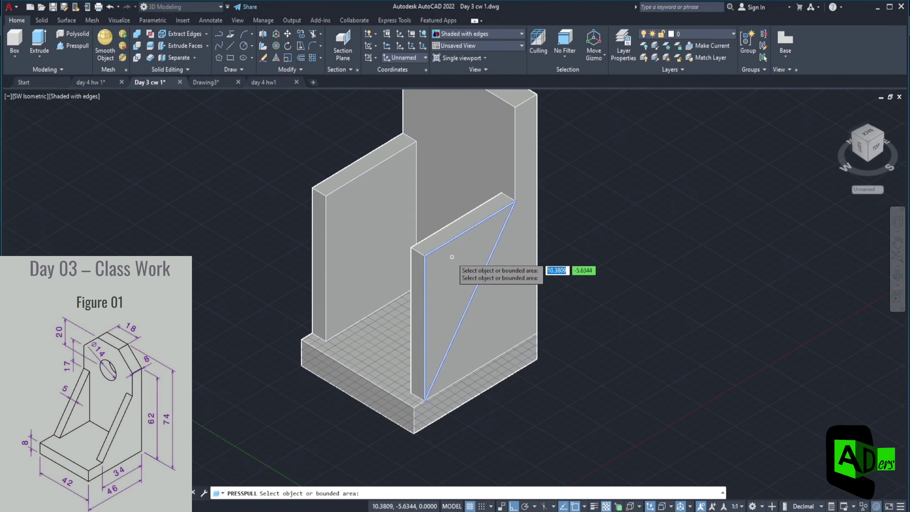
{"action": "left_click", "coordinate": [437, 250]}
{"action": "left_click", "coordinate": [290, 183]}
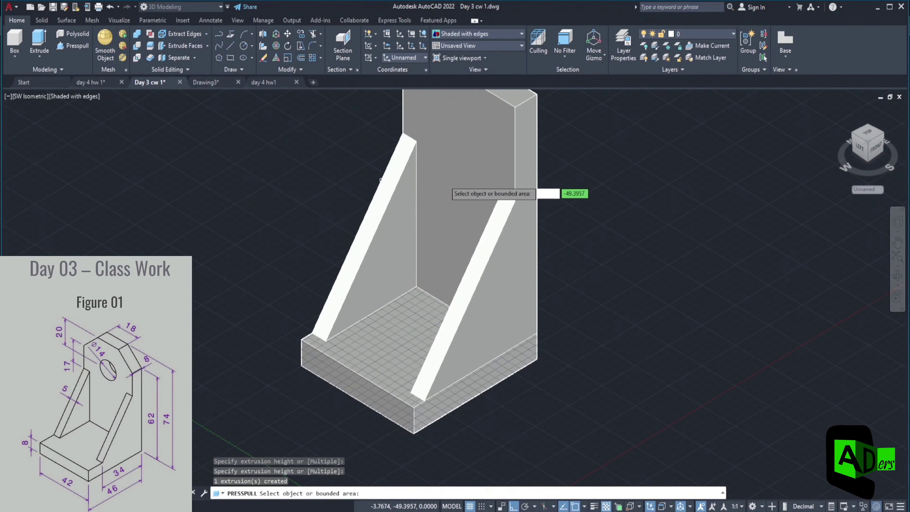
- Draw guide lines on the upright plate's front face, 9 along the top edge from its midpoint and 12 straight down
{"action": "key", "text": "Return"}
{"action": "scroll", "coordinate": [498, 132], "scroll_direction": "down", "scroll_amount": 5}
{"action": "middle_click_drag", "start_coordinate": [502, 120], "coordinate": [452, 194]}
{"action": "scroll", "coordinate": [432, 228], "scroll_direction": "up", "scroll_amount": 6}
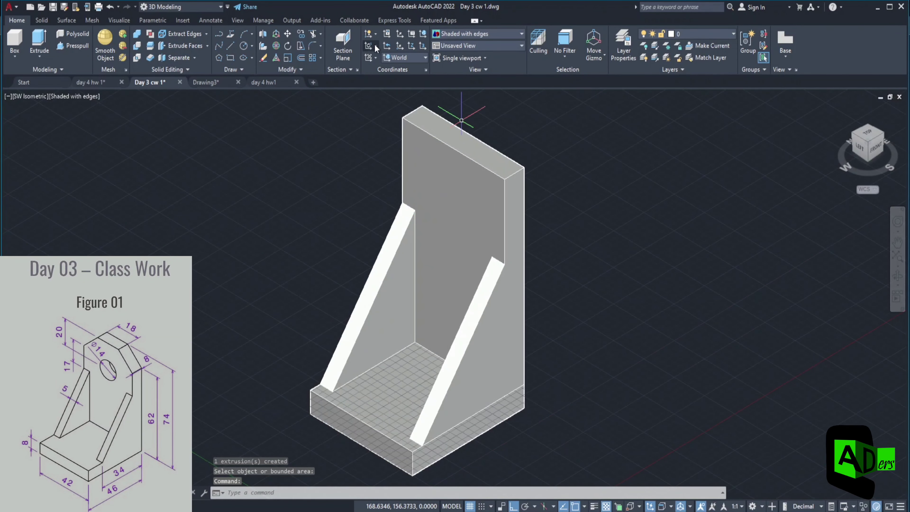
{"action": "left_click", "coordinate": [230, 45]}
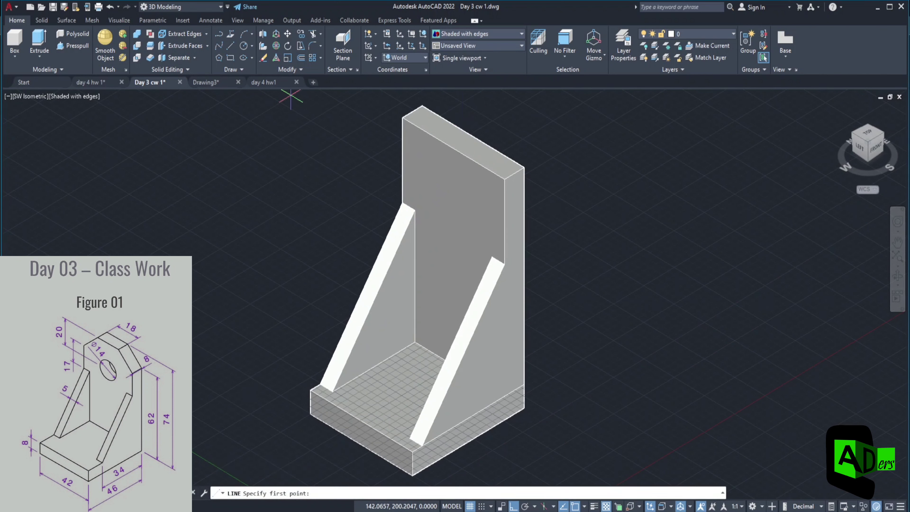
{"action": "left_click", "coordinate": [454, 147]}
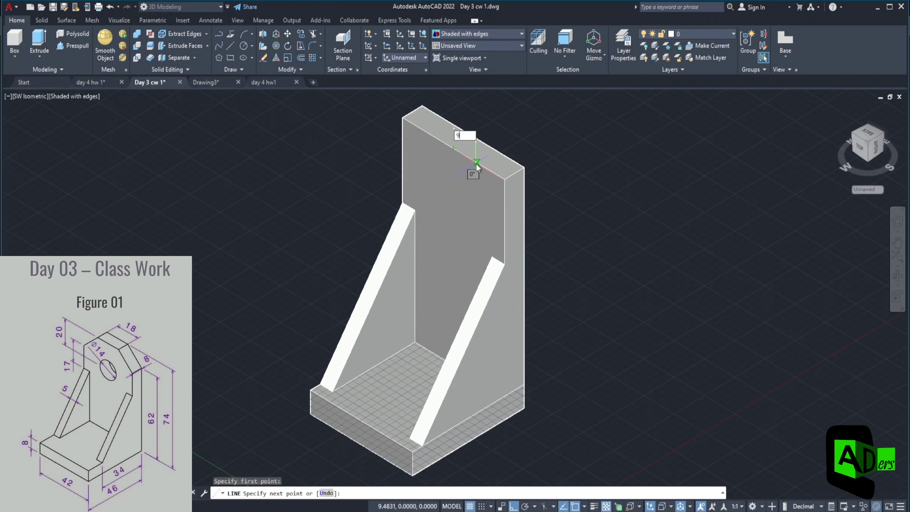
{"action": "type", "text": "9"}
{"action": "key", "text": "Return"}
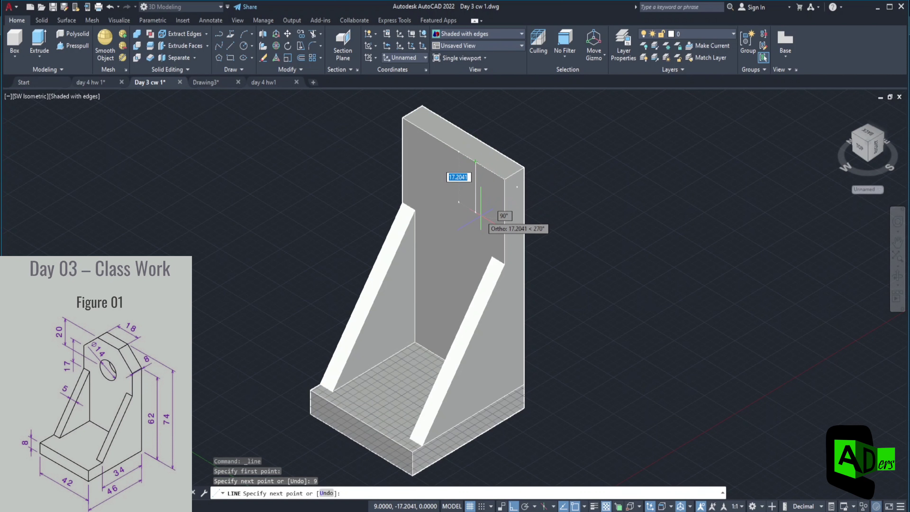
{"action": "type", "text": "12"}
{"action": "key", "text": "Return"}
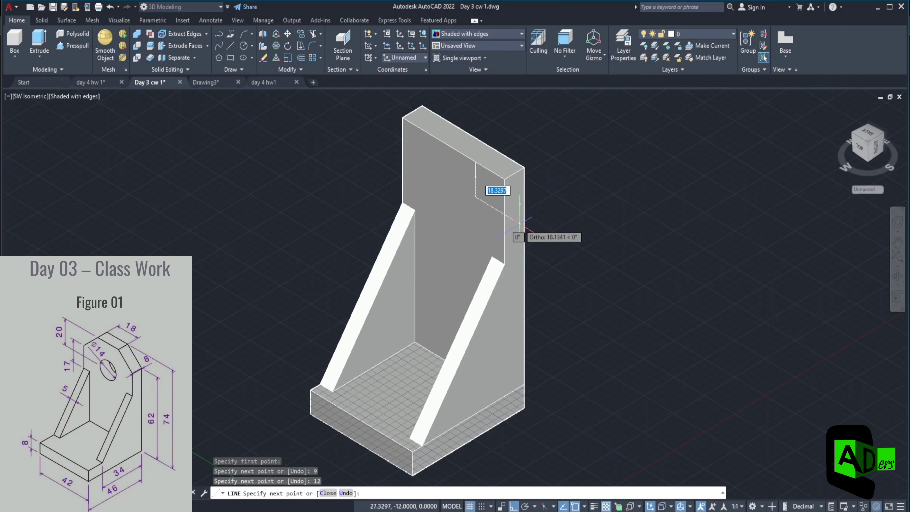
- Draw a line across to the plate's right edge and a diagonal back to the top edge, and delete the corner's guide lines
{"action": "left_click", "coordinate": [498, 210]}
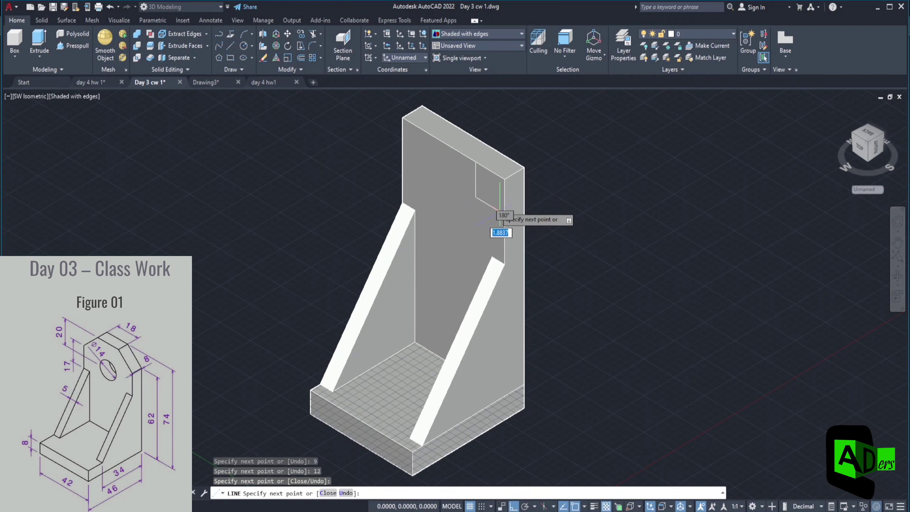
{"action": "left_click", "coordinate": [475, 162]}
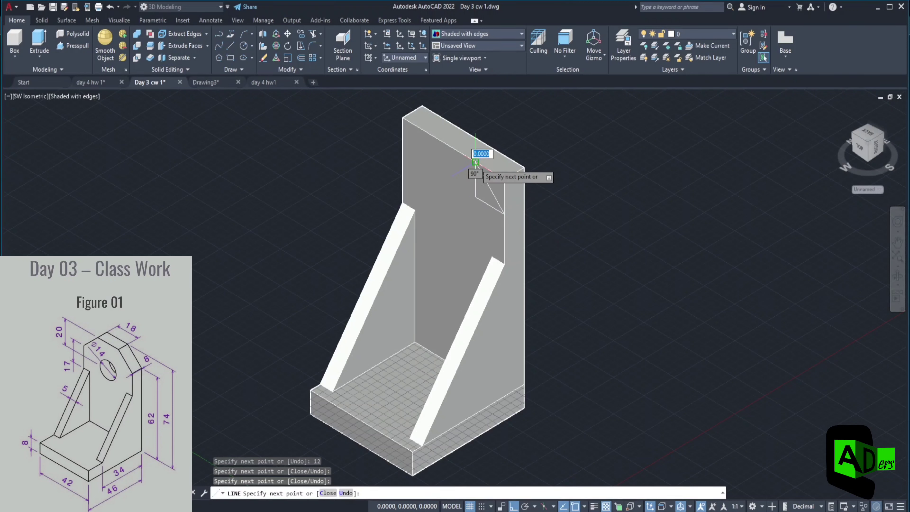
{"action": "key", "text": "Escape"}
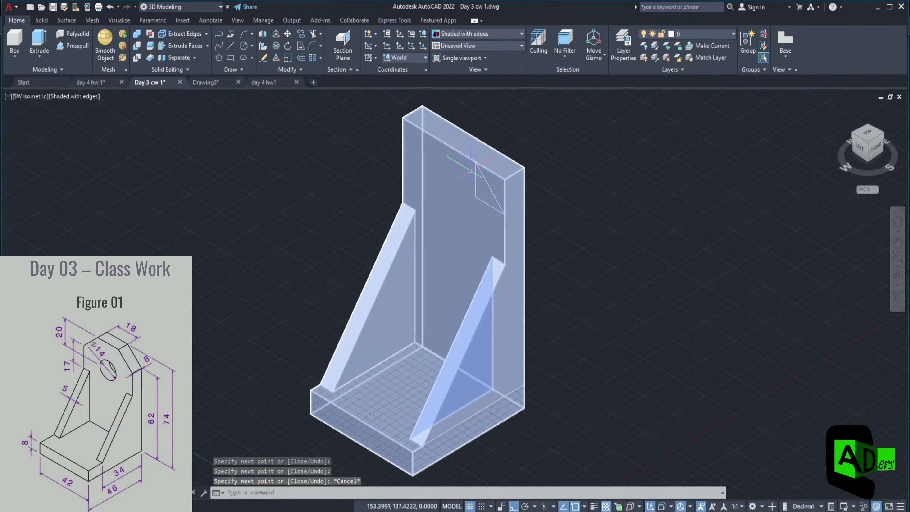
{"action": "left_click", "coordinate": [476, 186]}
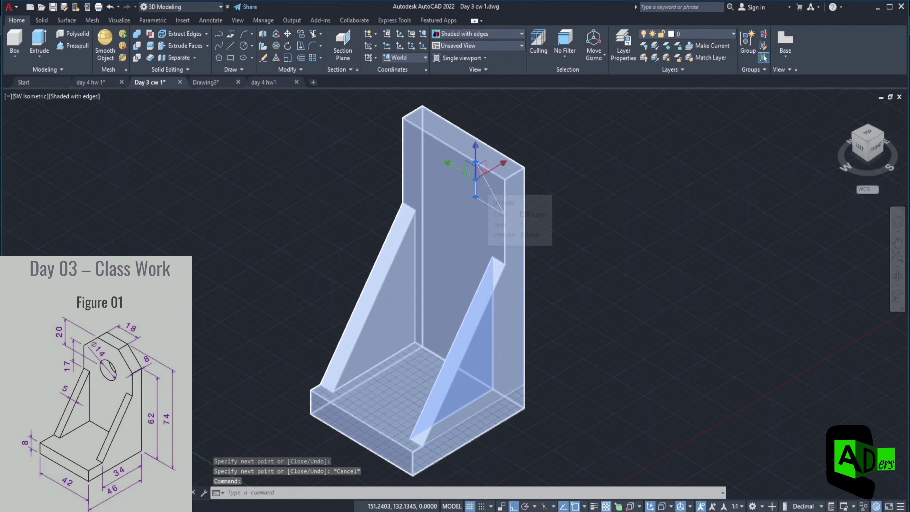
{"action": "key", "text": "Delete"}
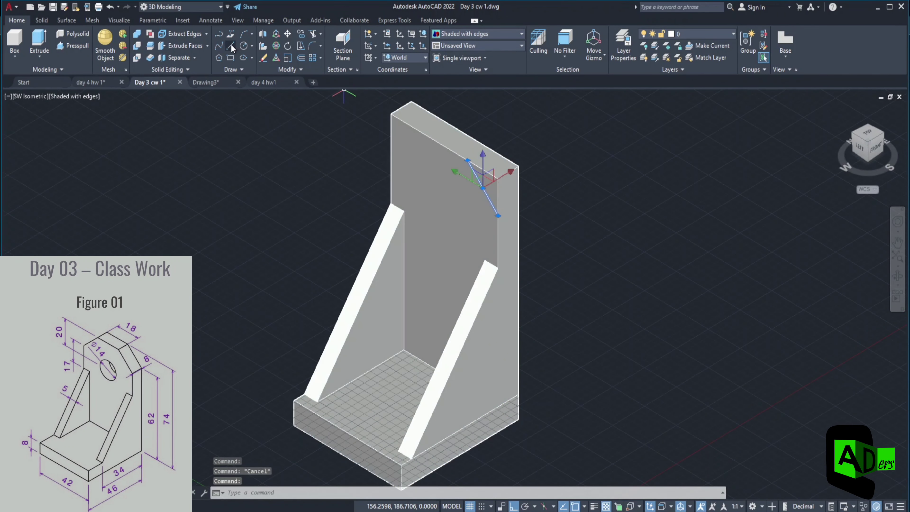
- Draw a 20 long vertical guide line down the plate's front face from the midpoint of its top edge
{"action": "left_click", "coordinate": [231, 46]}
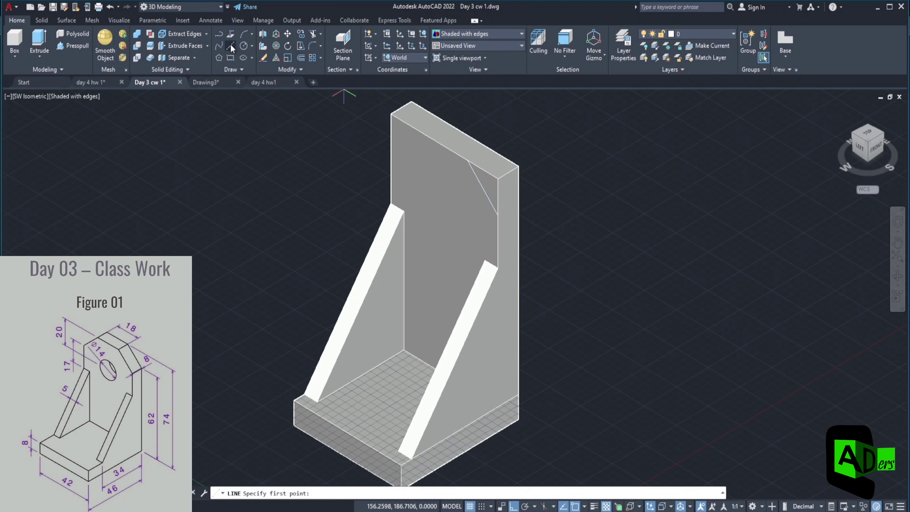
{"action": "left_click", "coordinate": [445, 147]}
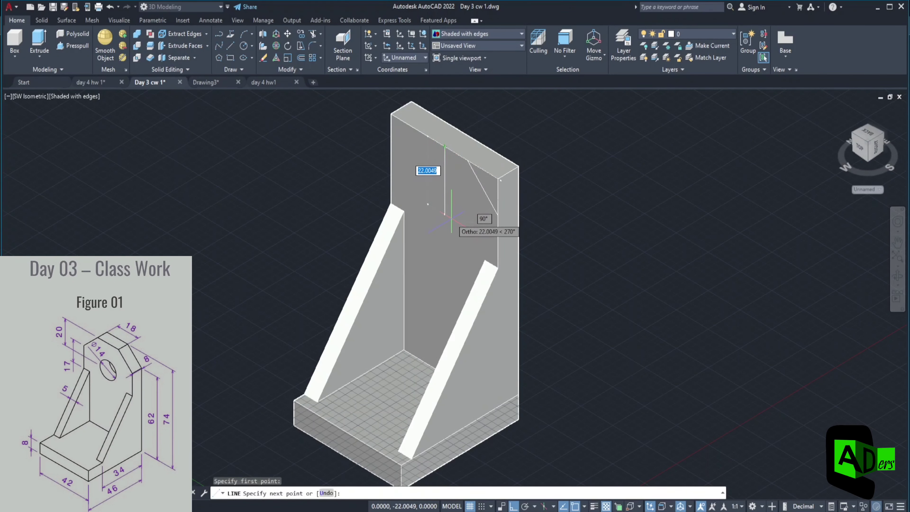
{"action": "type", "text": "20"}
{"action": "key", "text": "Return"}
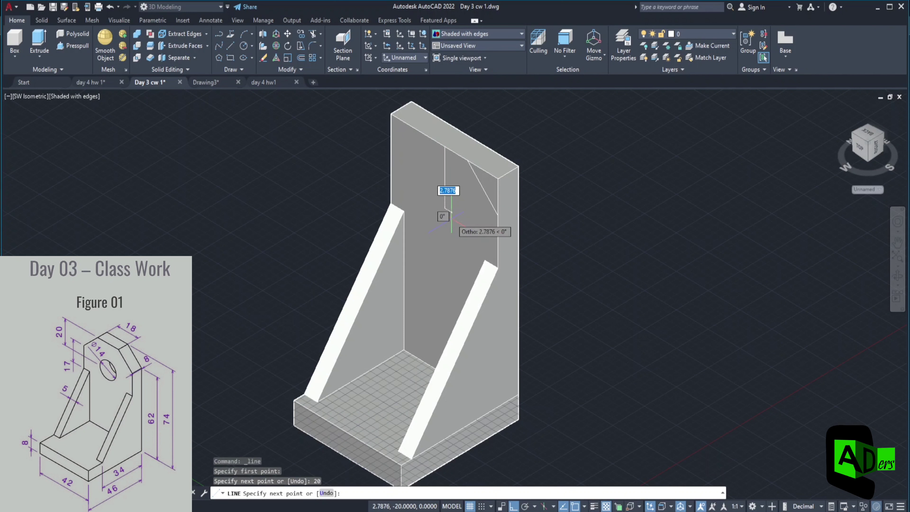
{"action": "key", "text": "Escape"}
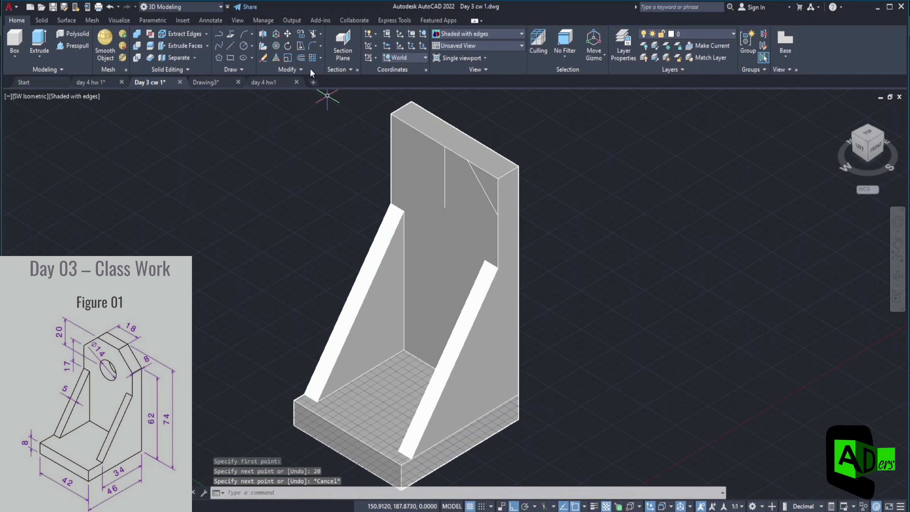
- Draw a circle of radius 7 on the plate's front face, centred on the lower end of the vertical guide line
{"action": "left_click", "coordinate": [243, 47]}
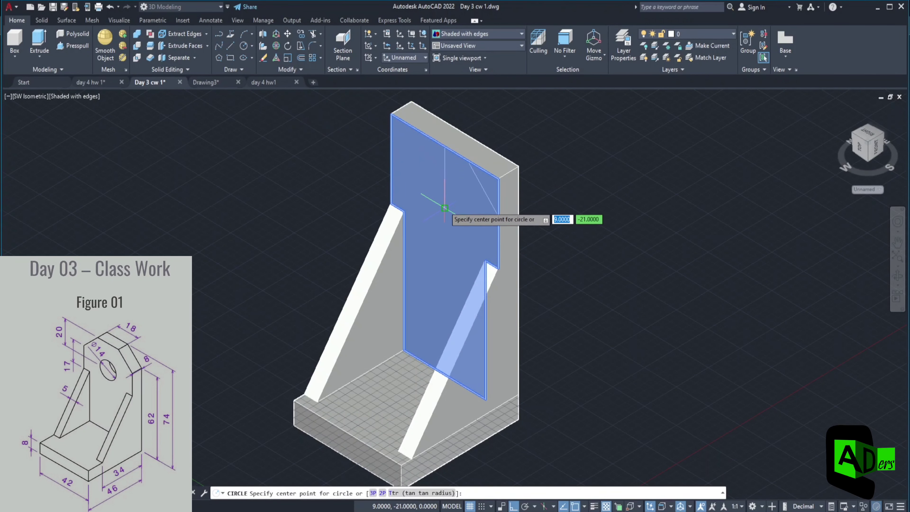
{"action": "left_click", "coordinate": [445, 208]}
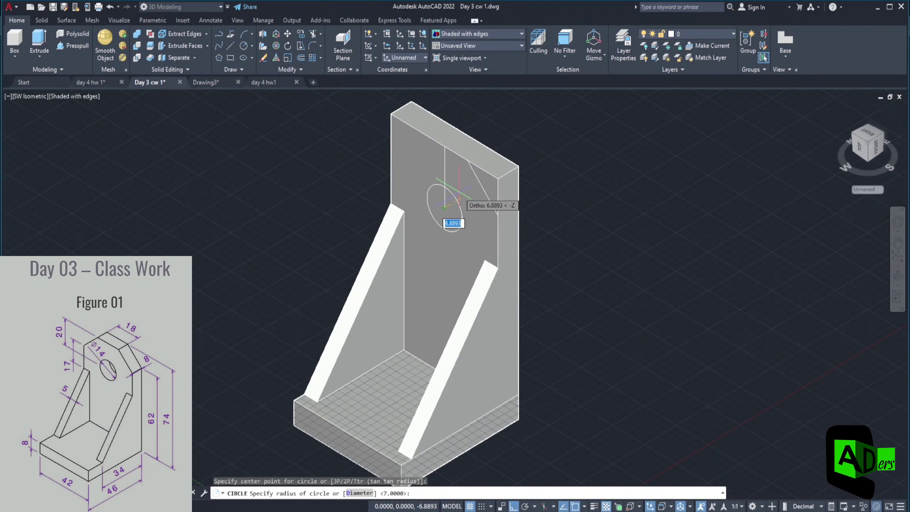
{"action": "type", "text": "7"}
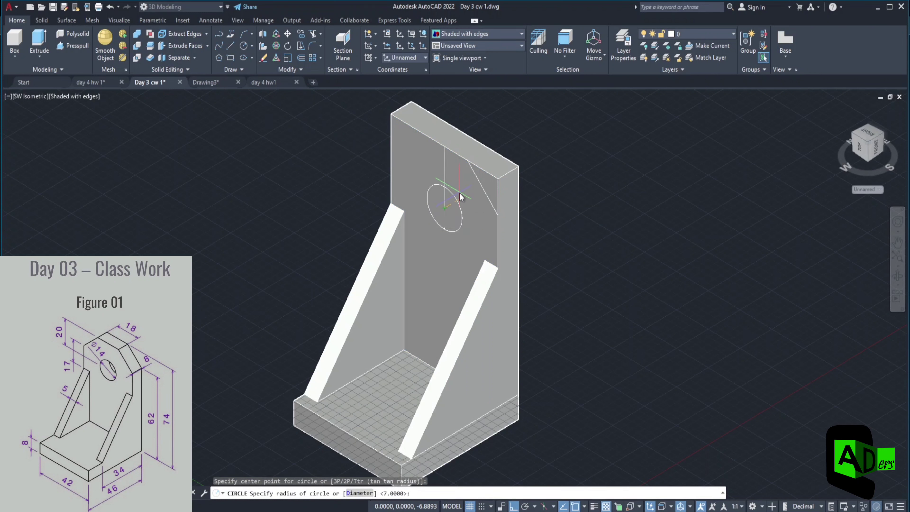
{"action": "key", "text": "Return"}
{"action": "key", "text": "Escape"}
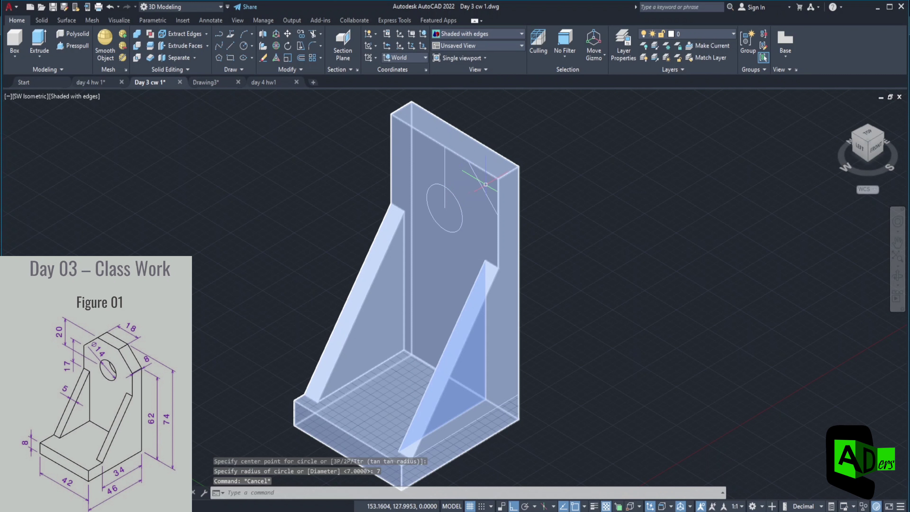
{"action": "key", "text": "Escape"}
- Mirror the diagonal corner line about the vertical guide line to the plate's other upper corner, keeping the original
{"action": "left_click", "coordinate": [478, 181]}
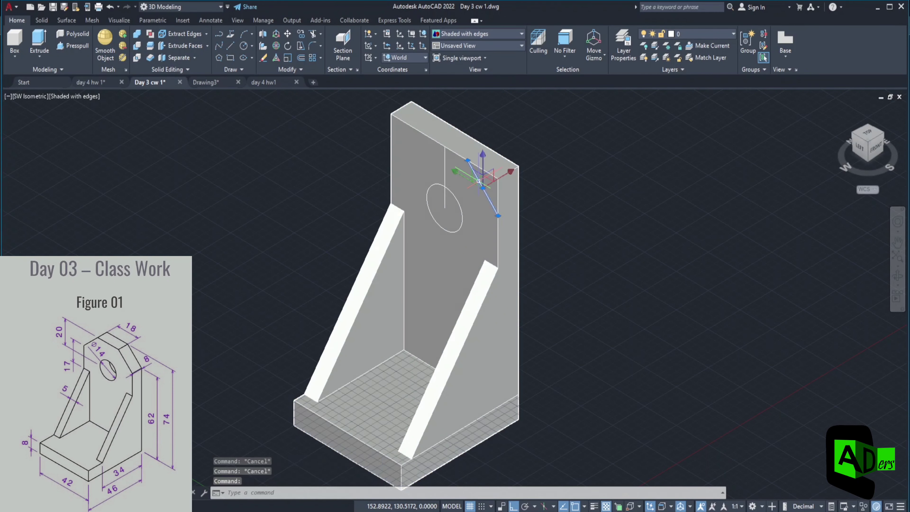
{"action": "type", "text": "mir"}
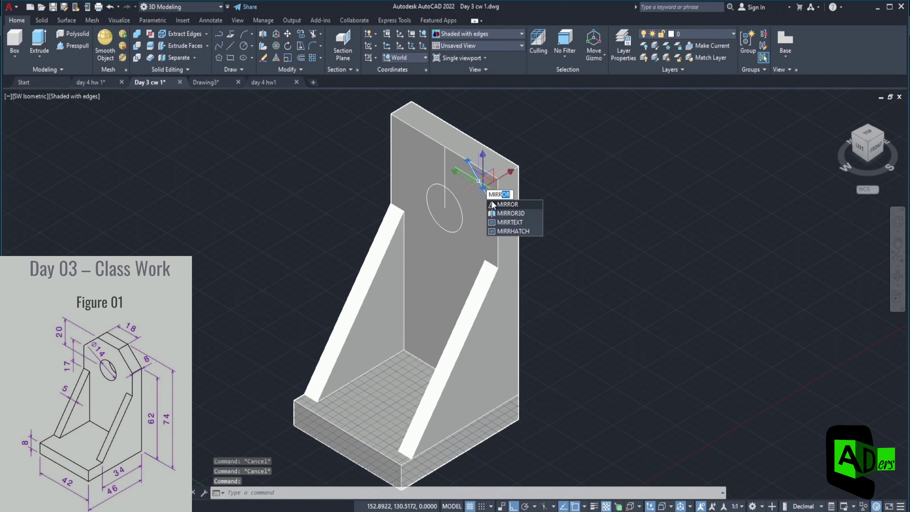
{"action": "left_click", "coordinate": [493, 203]}
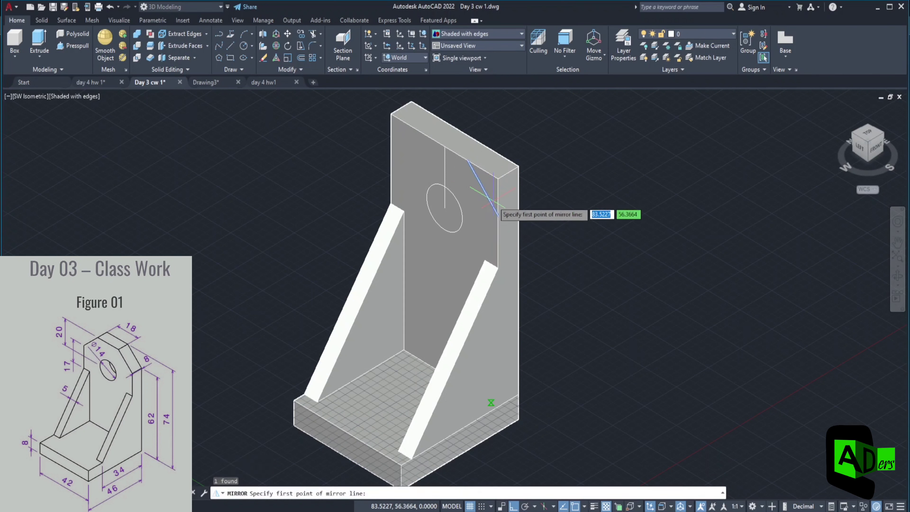
{"action": "left_click", "coordinate": [444, 207]}
{"action": "left_click", "coordinate": [445, 147]}
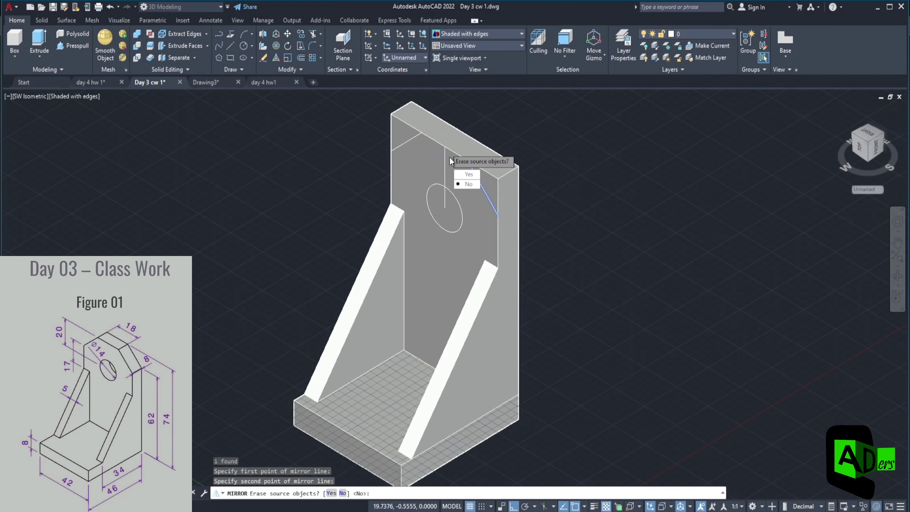
{"action": "key", "text": "Escape"}
{"action": "key", "text": "Escape"}
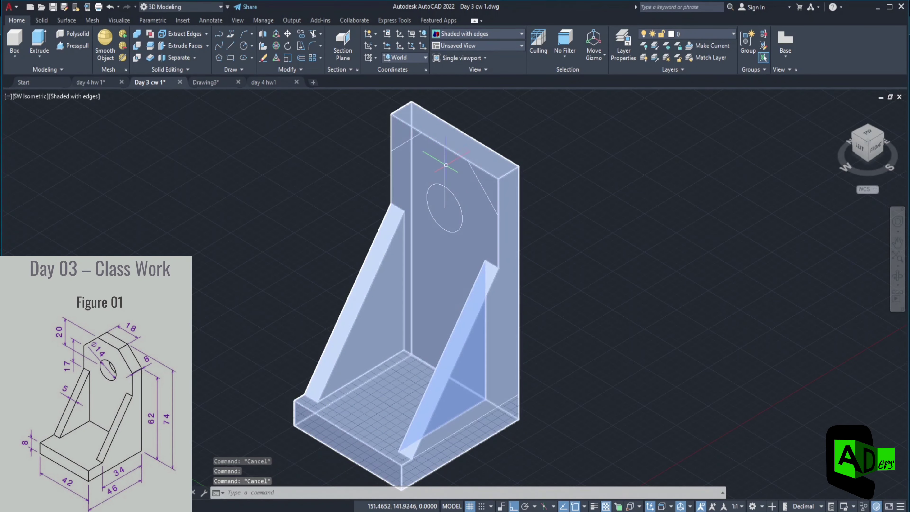
- Delete the vertical guide line running from the plate's top edge to the circle's centre
{"action": "scroll", "coordinate": [444, 180], "scroll_direction": "up", "scroll_amount": 5}
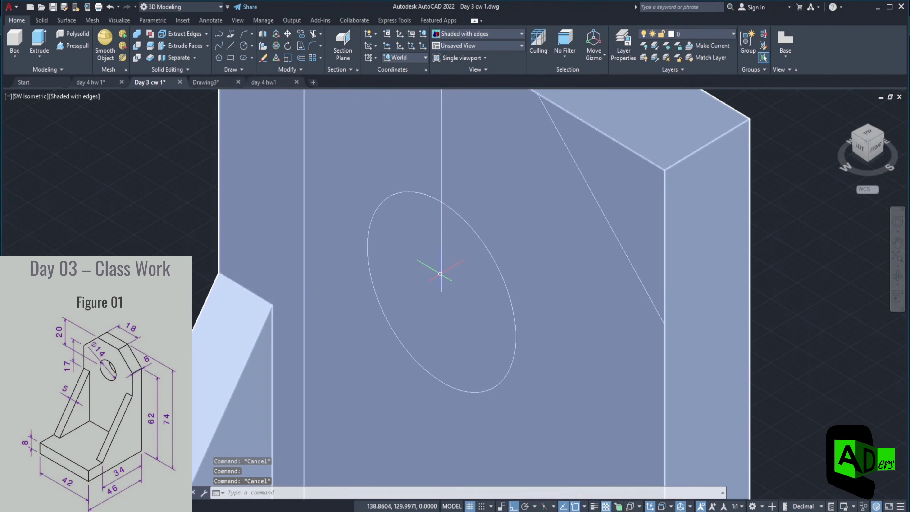
{"action": "scroll", "coordinate": [443, 237], "scroll_direction": "down", "scroll_amount": 7}
{"action": "left_click", "coordinate": [443, 237]}
{"action": "key", "text": "Delete"}
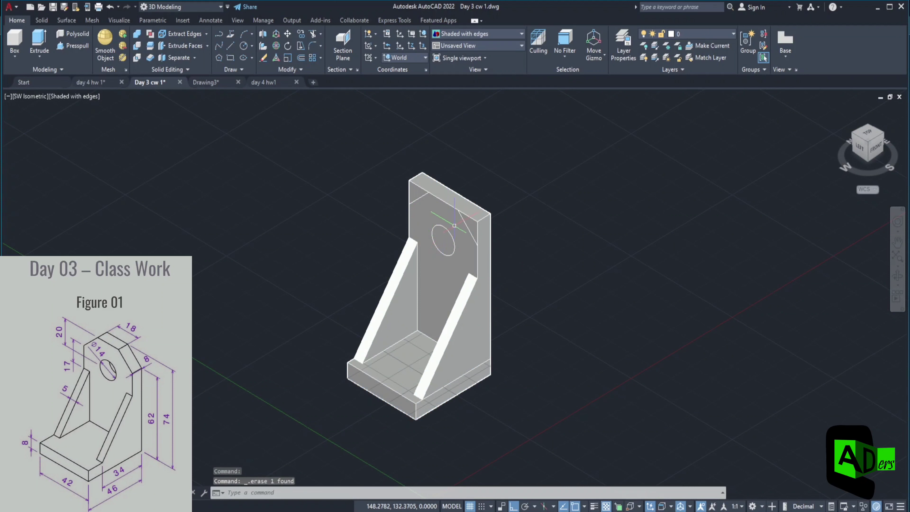
- Presspull the two corner triangles back through the upright plate to cut off both upper corners
{"action": "left_click", "coordinate": [76, 47]}
{"action": "left_click", "coordinate": [416, 188]}
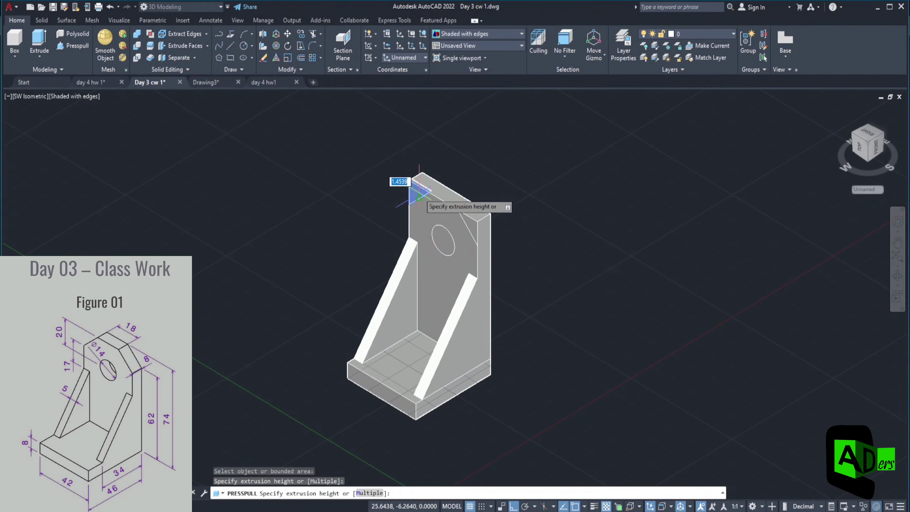
{"action": "left_click", "coordinate": [467, 166]}
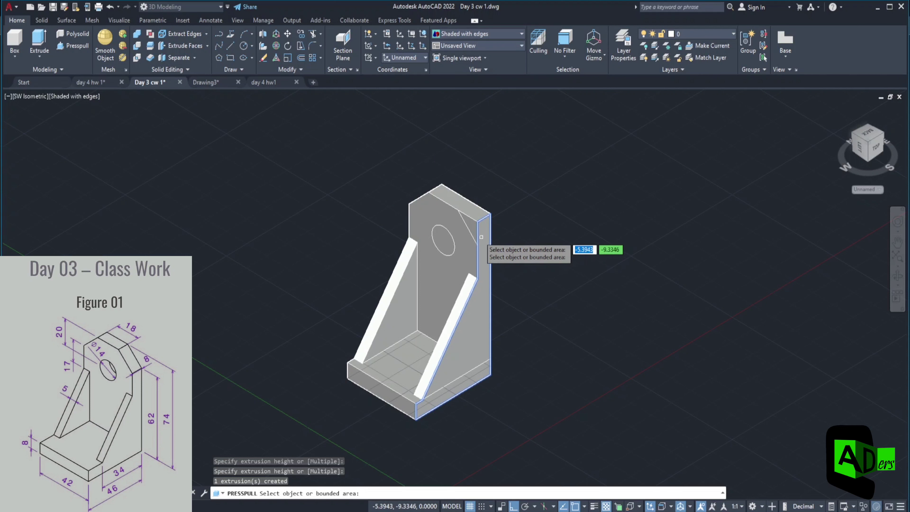
{"action": "left_click", "coordinate": [473, 219]}
{"action": "left_click", "coordinate": [449, 230]}
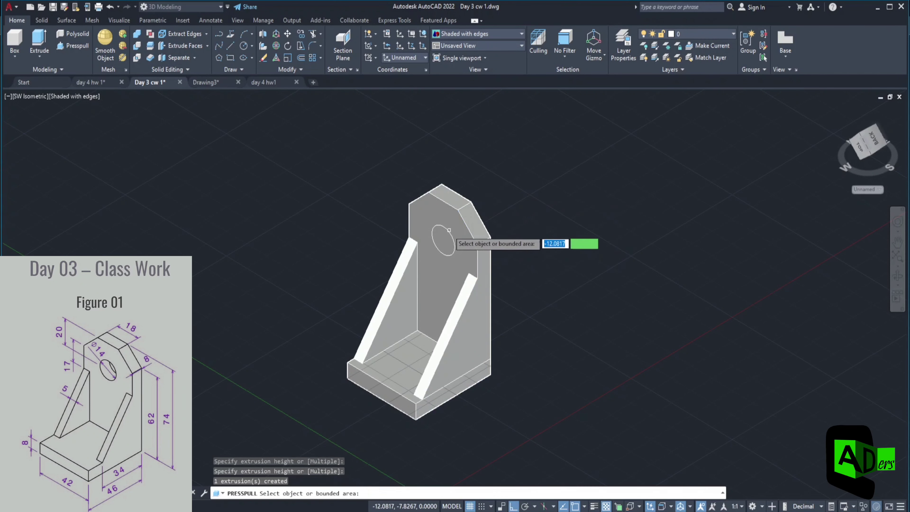
- Presspull the radius 7 circle back through the upright plate to cut the round hole
{"action": "left_click", "coordinate": [449, 230]}
{"action": "left_click", "coordinate": [507, 200]}
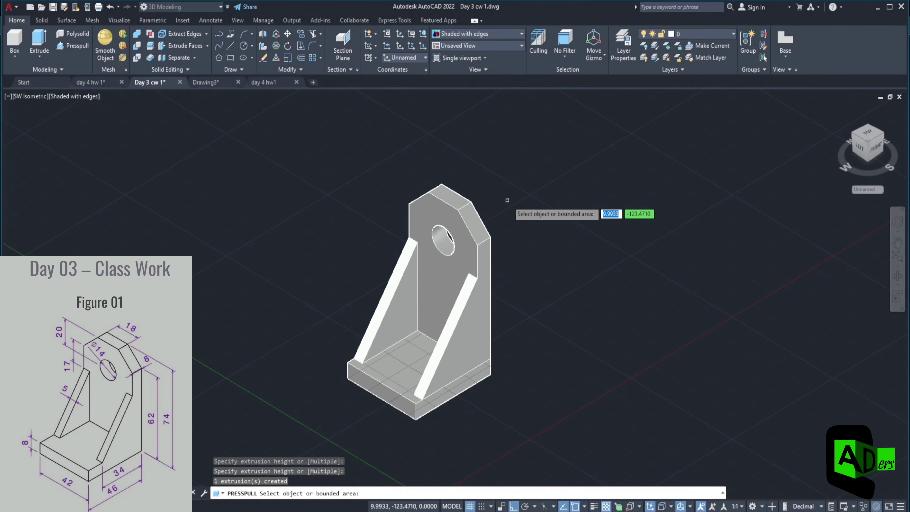
{"action": "scroll", "coordinate": [383, 217], "scroll_direction": "down", "scroll_amount": 2}
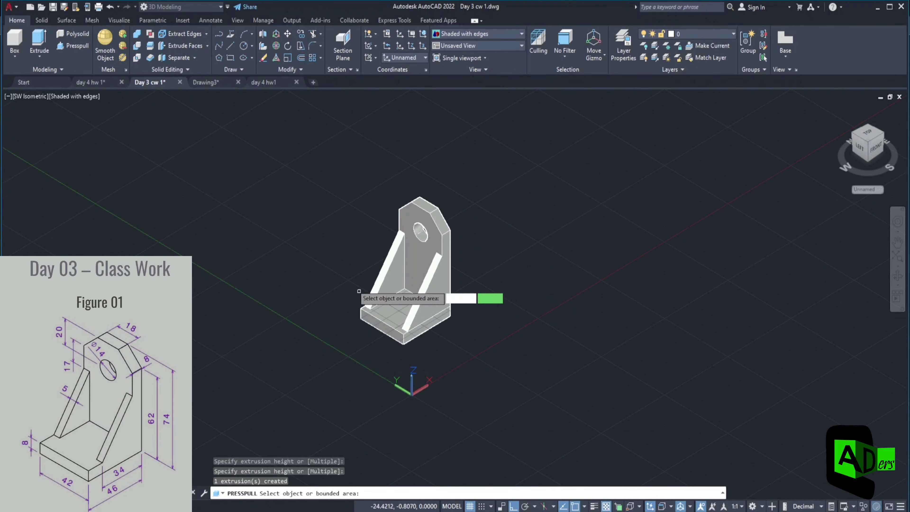
{"action": "scroll", "coordinate": [349, 278], "scroll_direction": "up", "scroll_amount": 3}
{"action": "scroll", "coordinate": [526, 237], "scroll_direction": "down", "scroll_amount": 2}
{"action": "middle_click_drag", "start_coordinate": [566, 207], "coordinate": [536, 227]}
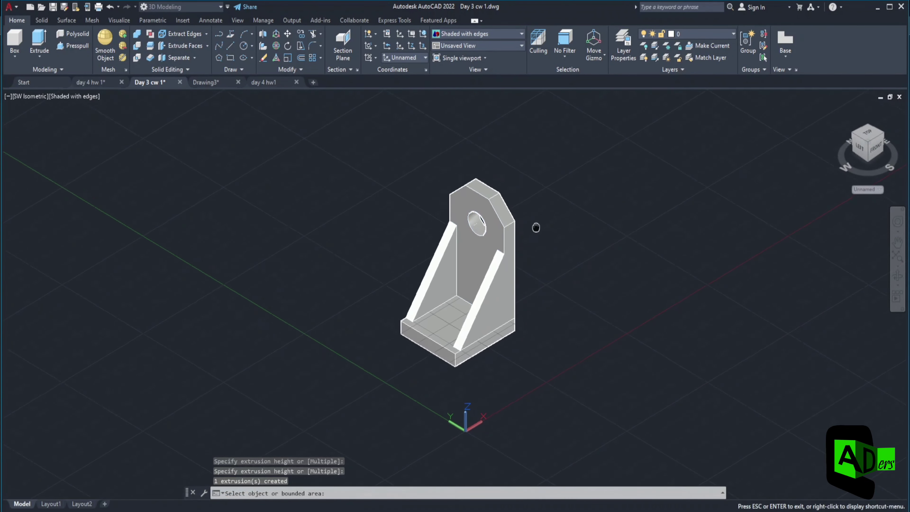